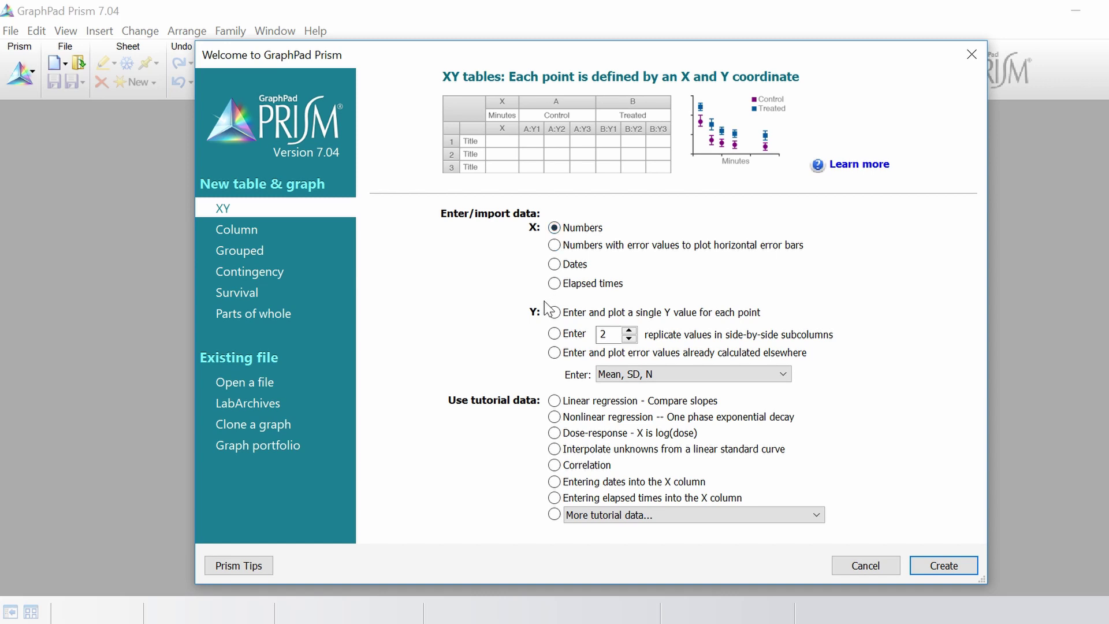
Set the new XY table to numeric X with a single Y value per point
{"action": "left_click", "coordinate": [555, 313]}
Create the XY table Data 1 and paste the 20 rows of height and BMI values
{"action": "left_click", "coordinate": [934, 570]}
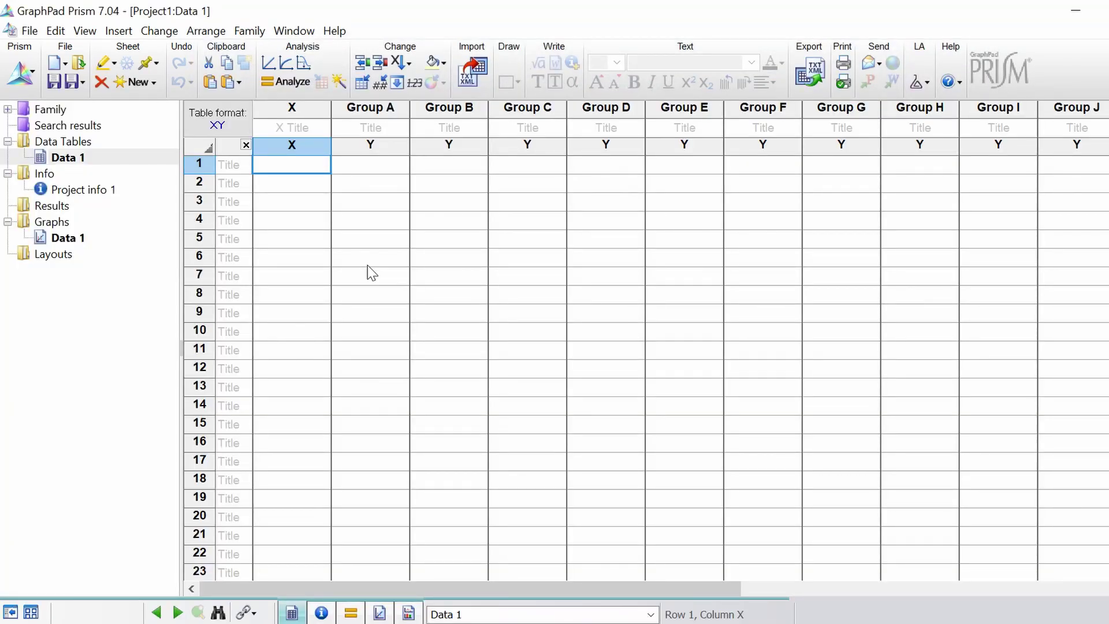
{"action": "type", "text": "1.62\t24.3865 1.62\t21.5287 1.80\t23.5494 1.67\t31.0875 1.73\t27.0306 1.80\t20.9568 1.62\t20.4618 1.77\t25.8227 1.66\t25.2577 1.70\t30.5882 1.77\t28.8870 1.74\t21.7004 1.76\t23.6635 1.88\t22.9176 1.83\t27.7405 1.80\t23.4877 1.73\t26.7299 1.66\t28.1245 1.73\t23.6226 1.74\t22.1297"}
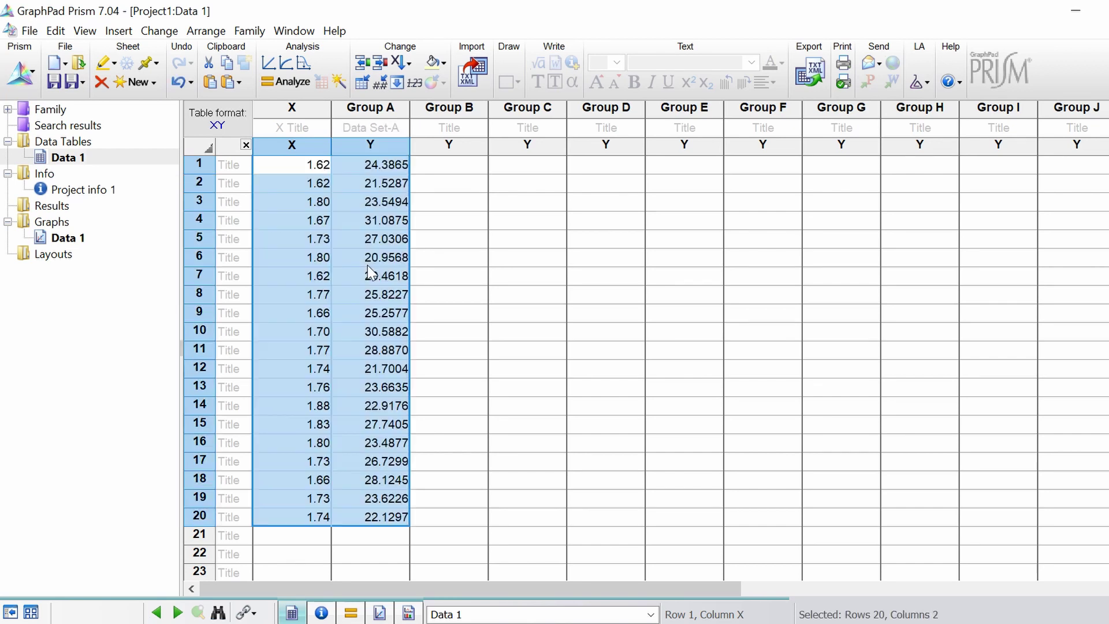
{"action": "double_click", "coordinate": [324, 183]}
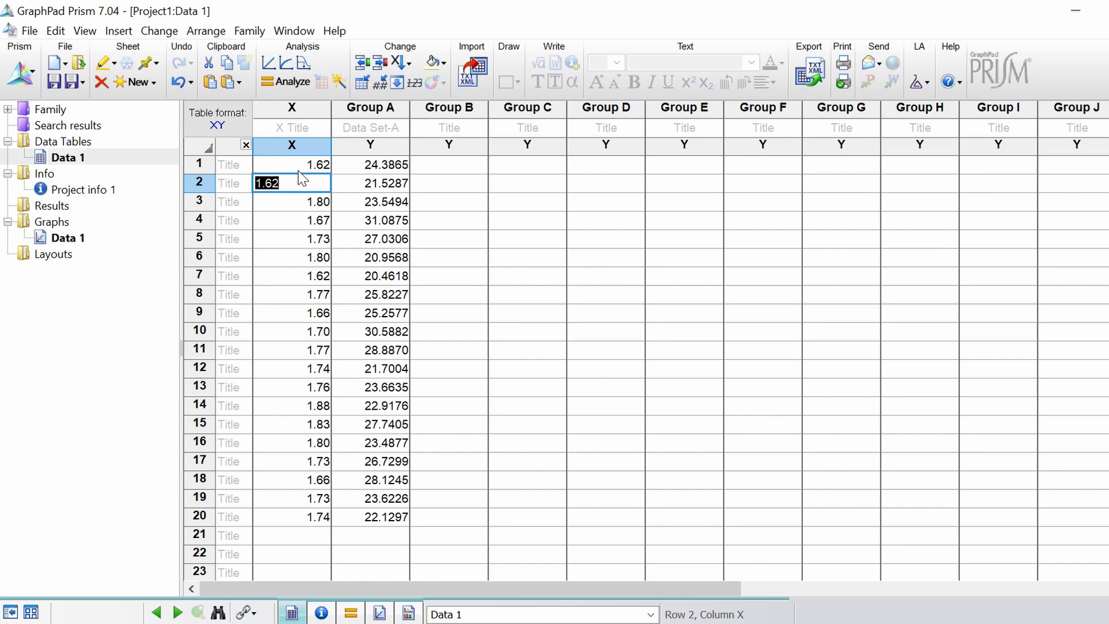
Title the X column 'Height (m)' and the Group A column 'BMI (kg/m)'
{"action": "key", "text": "Up"}
{"action": "key", "text": "Up"}
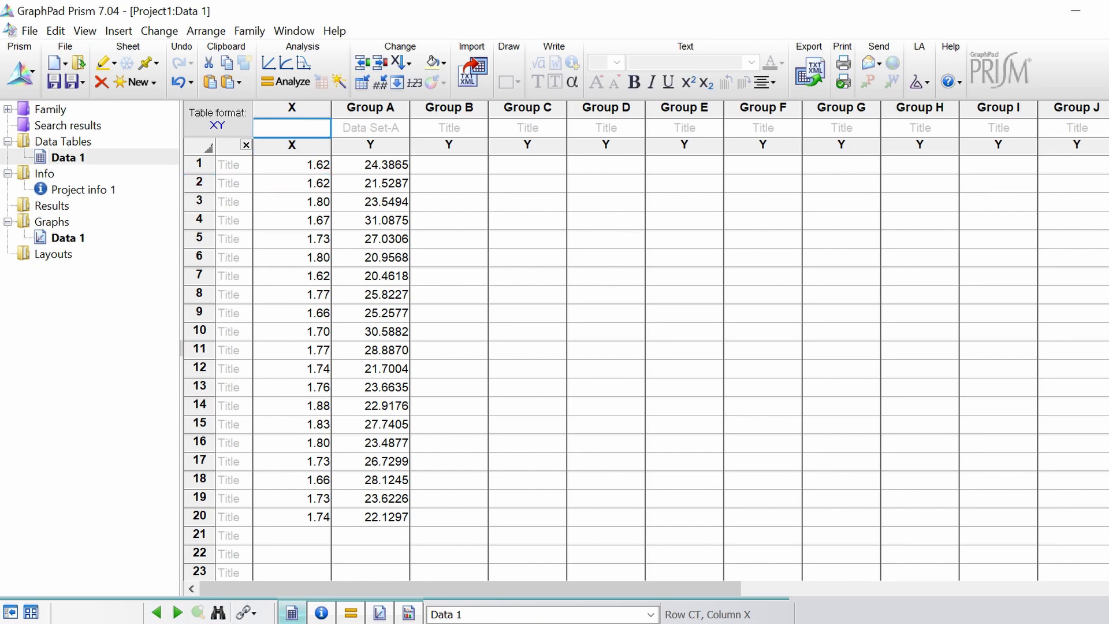
{"action": "type", "text": "Height (cm)"}
{"action": "key", "text": "shift+Left"}
{"action": "key", "text": "shift+Left"}
{"action": "key", "text": "shift+Left"}
{"action": "key", "text": "shift+Left"}
{"action": "key", "text": "shift+Left"}
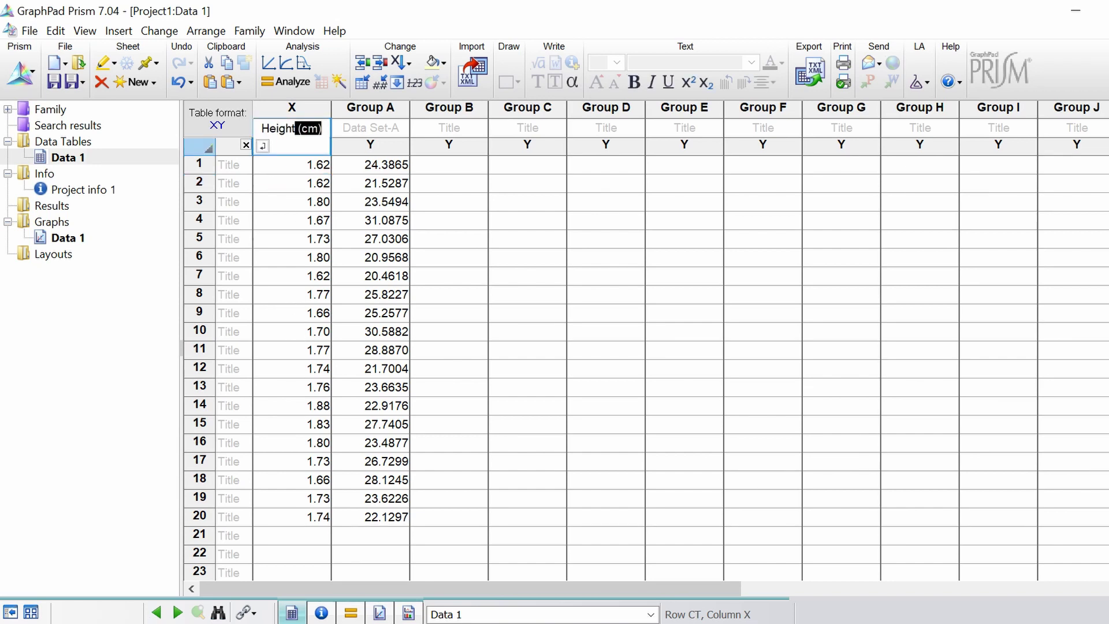
{"action": "type", "text": "(m)"}
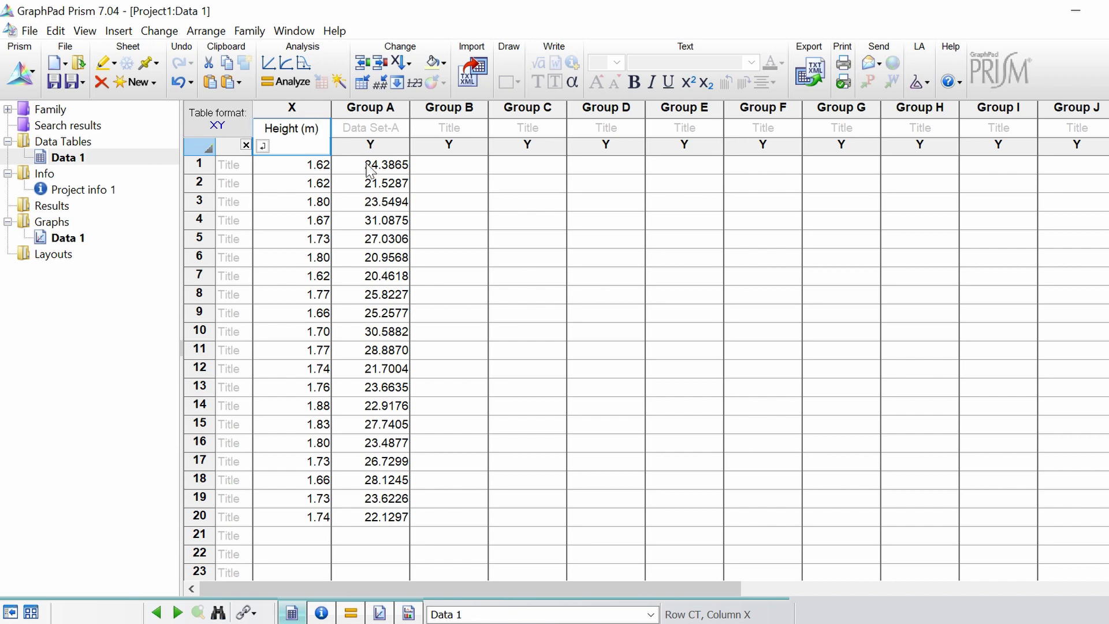
{"action": "left_click", "coordinate": [368, 164]}
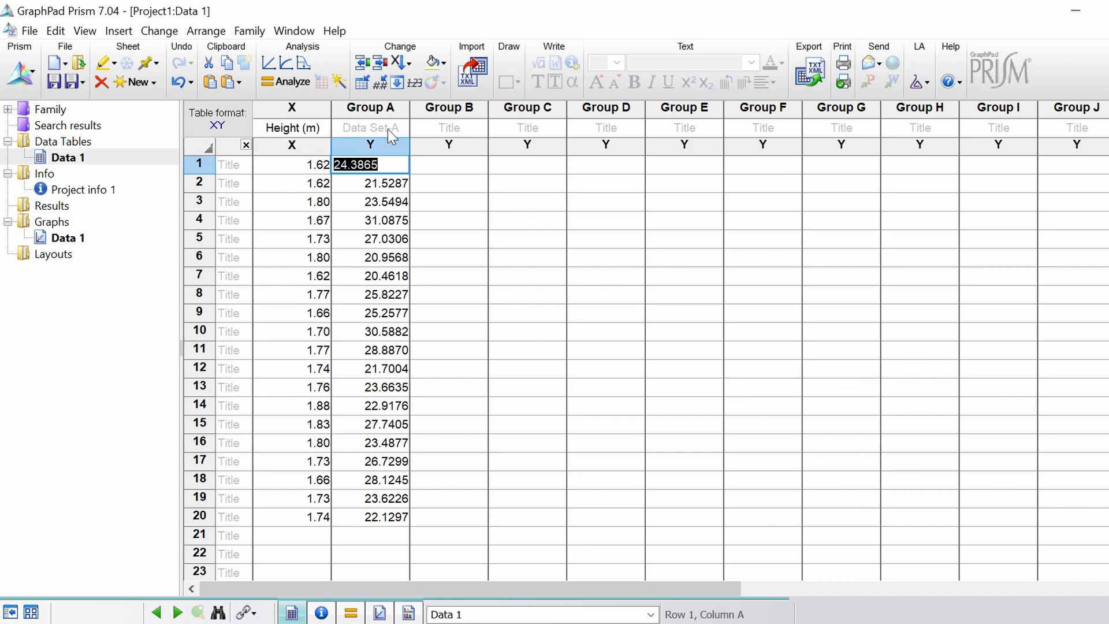
{"action": "left_click", "coordinate": [387, 129]}
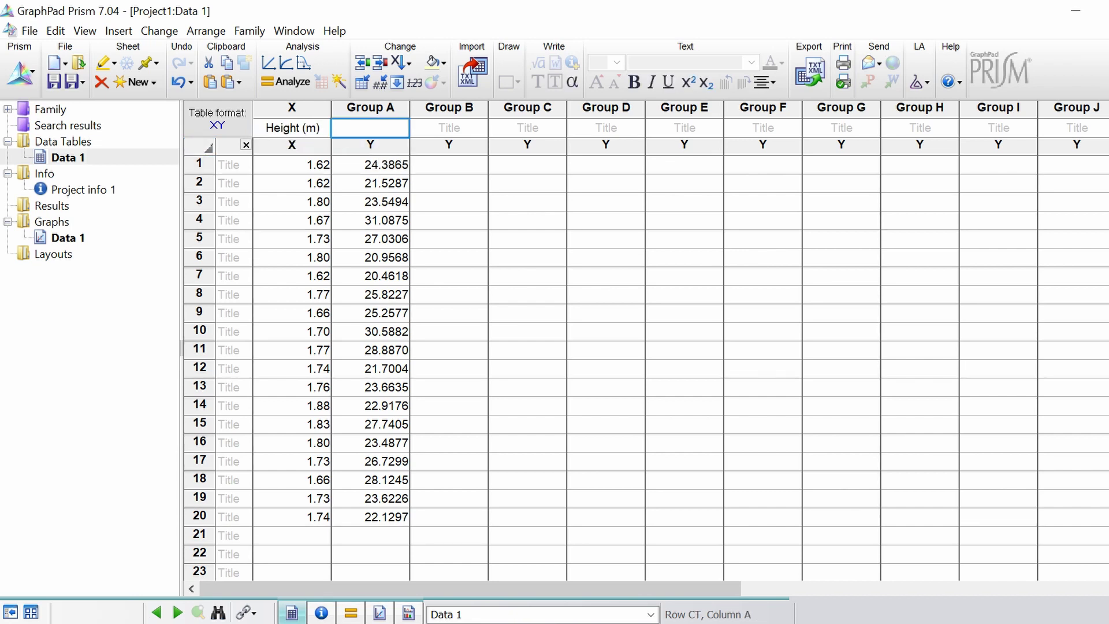
{"action": "type", "text": "BMI (kg/m)"}
{"action": "left_click", "coordinate": [449, 202]}
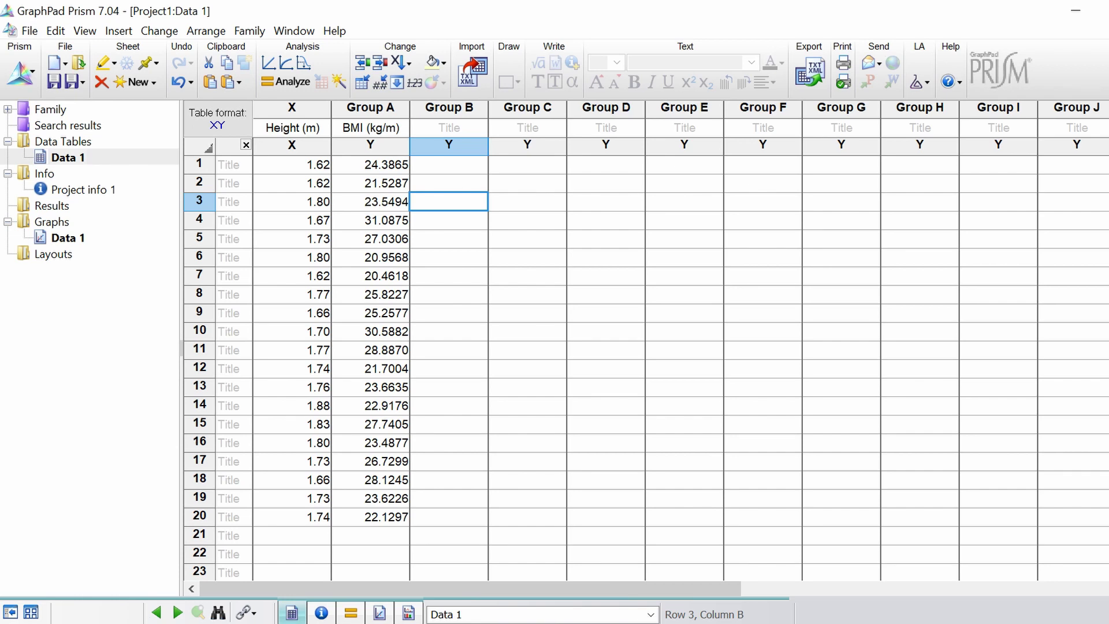
Choose Correlation from the XY analyses for Data 1
{"action": "left_click", "coordinate": [286, 82]}
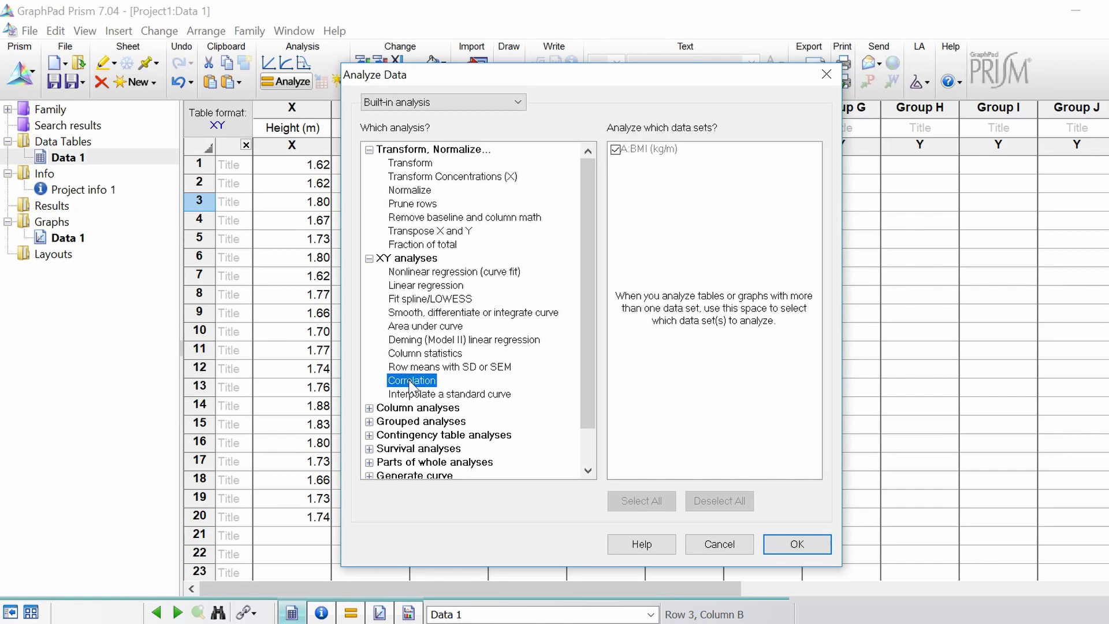
{"action": "left_click", "coordinate": [783, 545]}
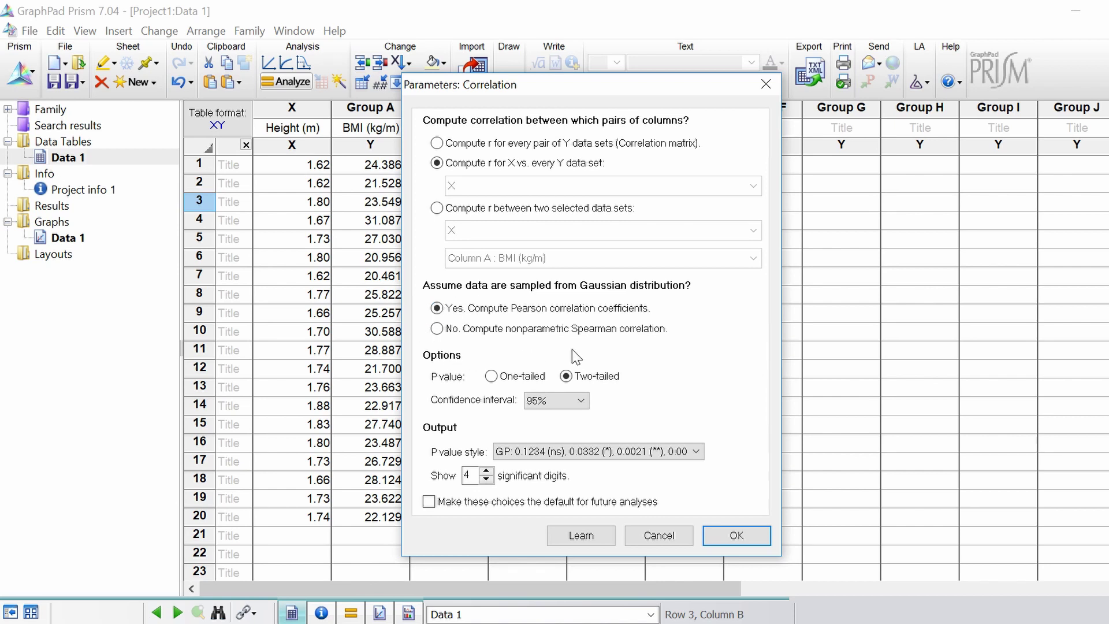
Run a nonparametric Spearman correlation with APA-style P values
{"action": "left_click", "coordinate": [437, 329]}
{"action": "left_click", "coordinate": [563, 454]}
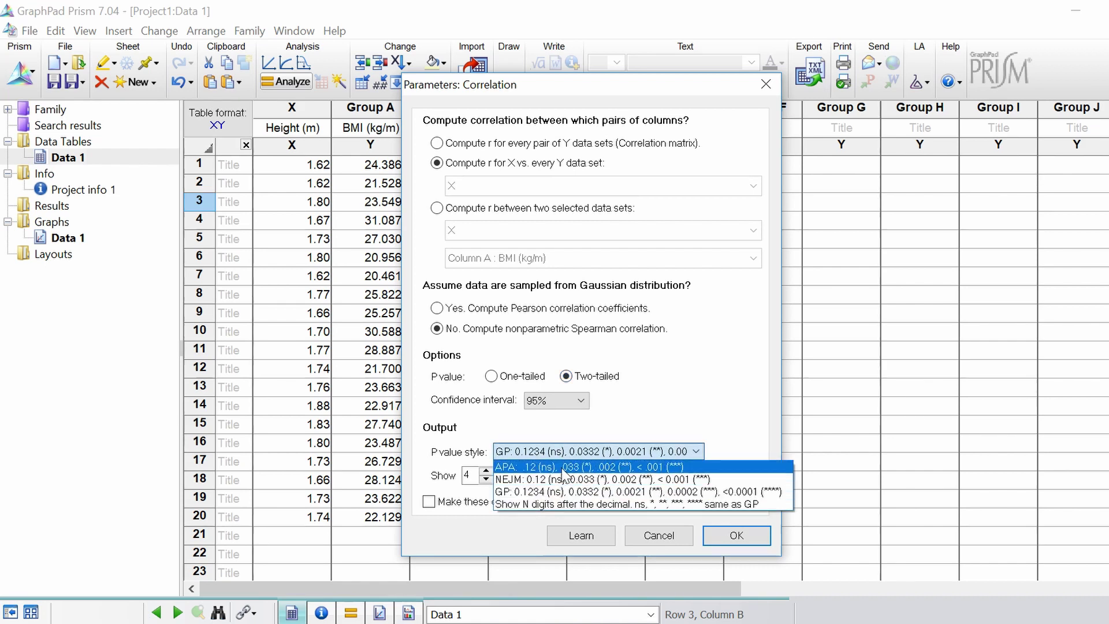
{"action": "left_click", "coordinate": [564, 467]}
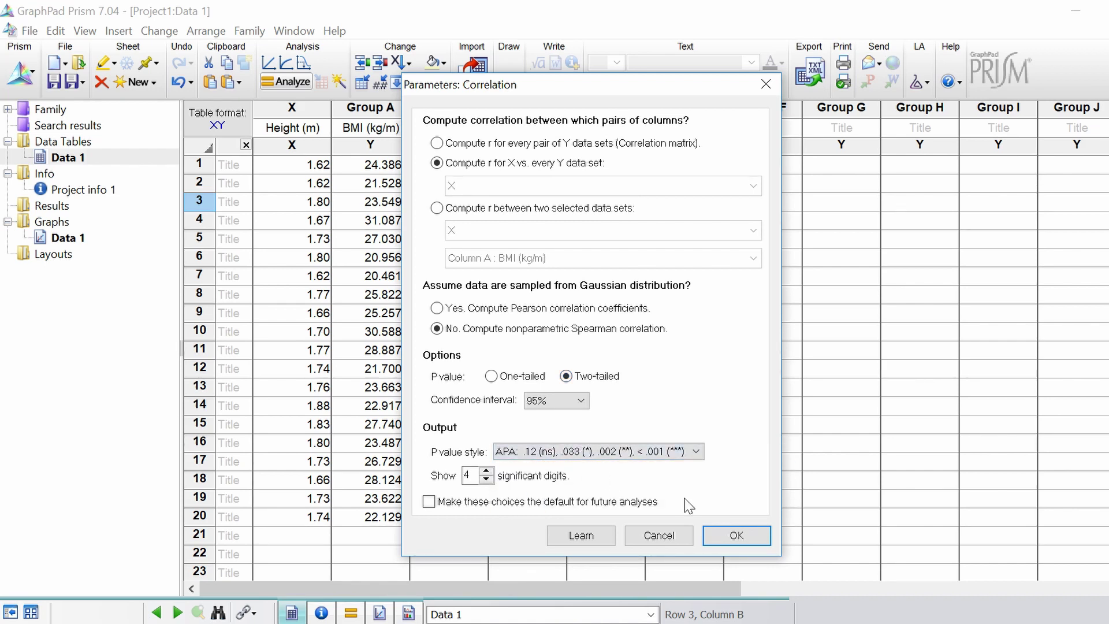
{"action": "left_click", "coordinate": [738, 536]}
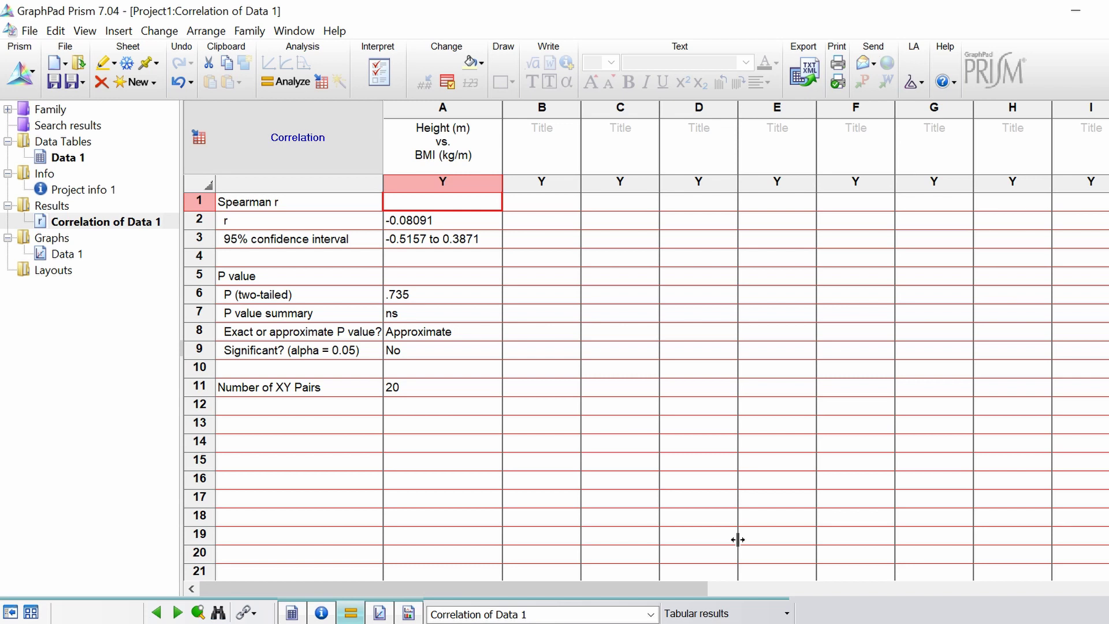
{"action": "left_click", "coordinate": [478, 222]}
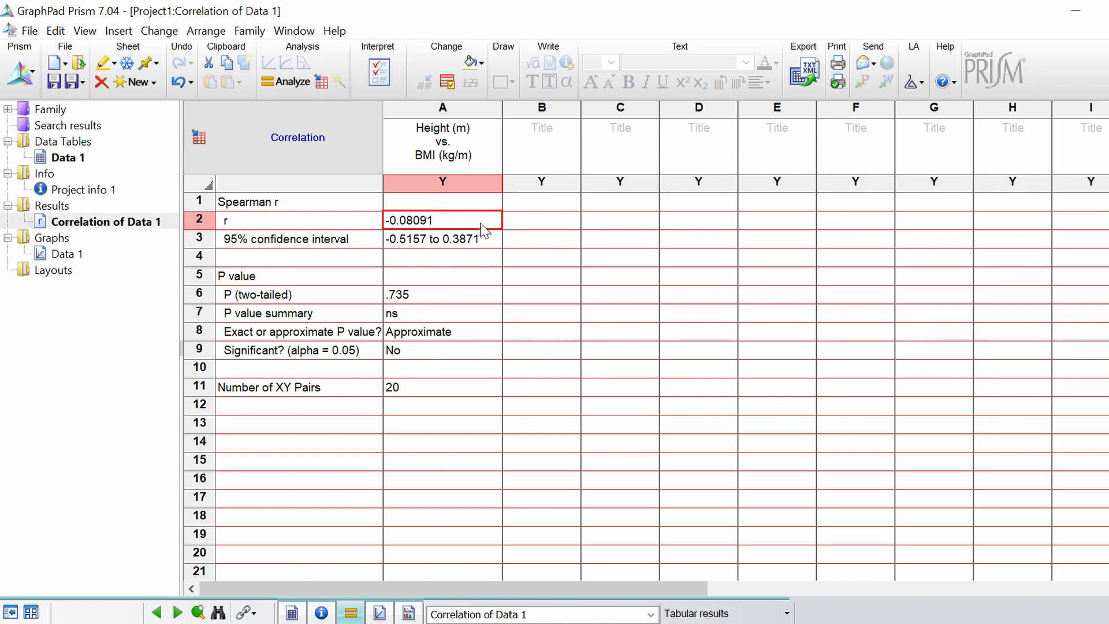
{"action": "left_click", "coordinate": [479, 238]}
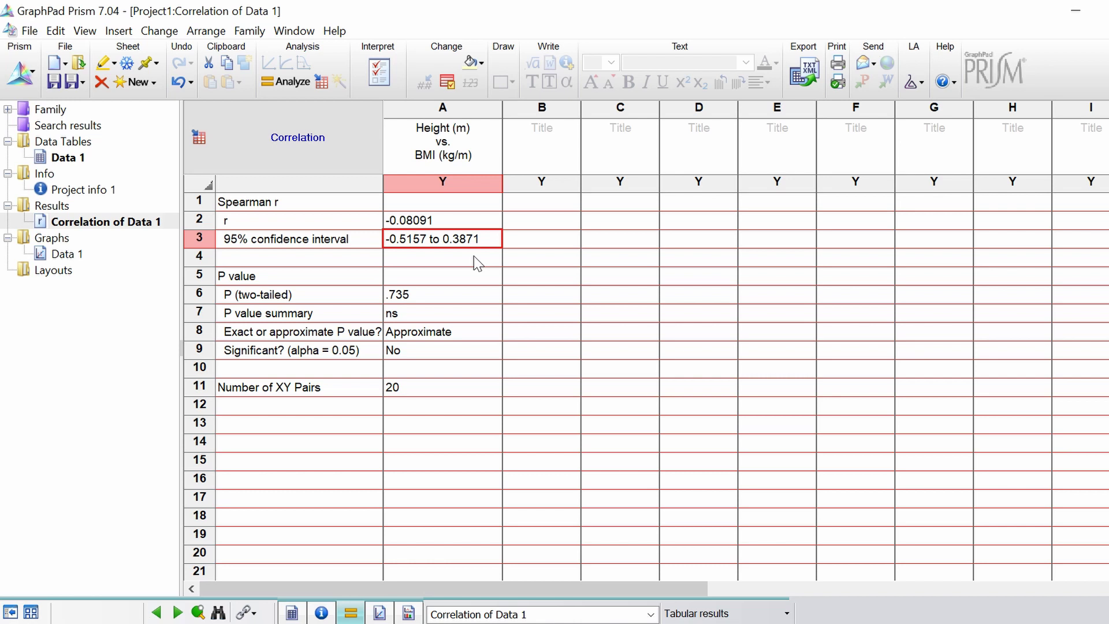
{"action": "left_click_drag", "start_coordinate": [368, 276], "coordinate": [432, 350]}
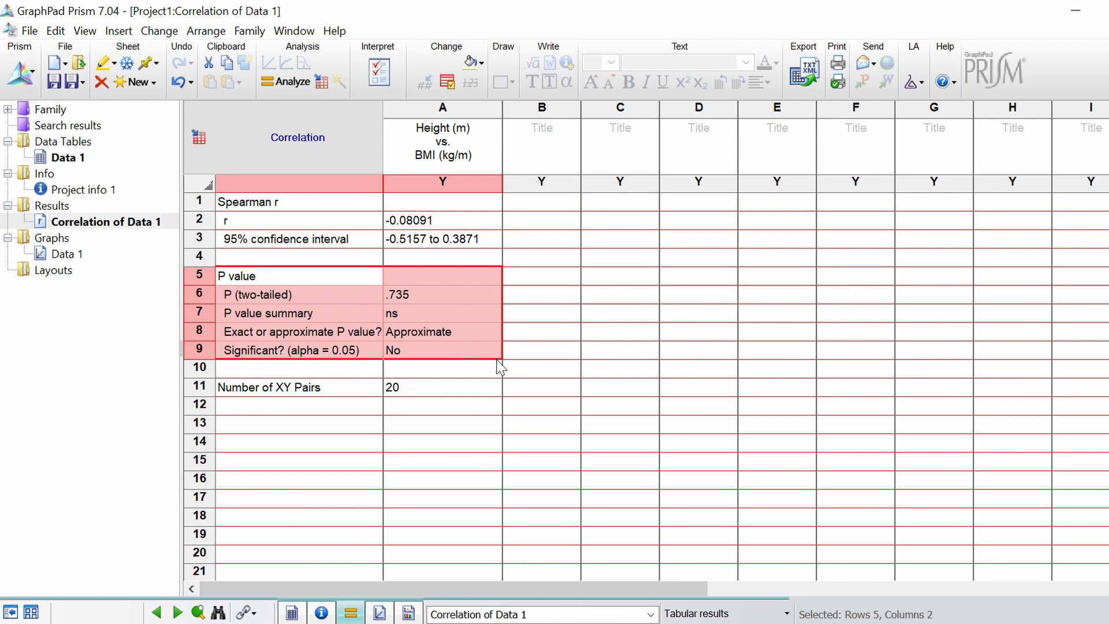
{"action": "left_click", "coordinate": [456, 297]}
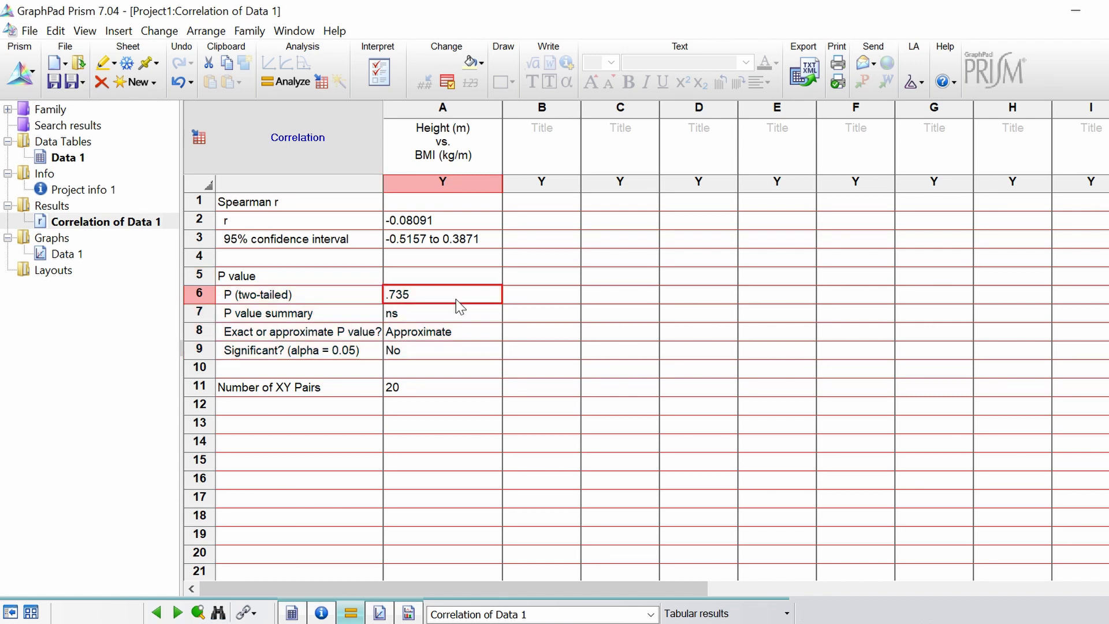
{"action": "left_click", "coordinate": [425, 312]}
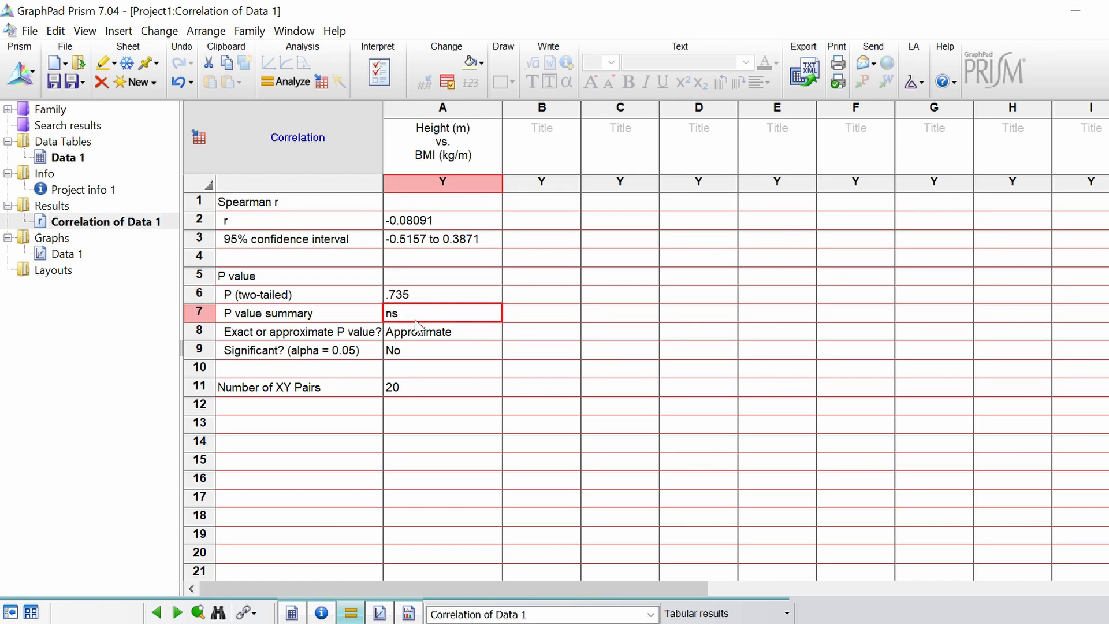
{"action": "left_click", "coordinate": [465, 332]}
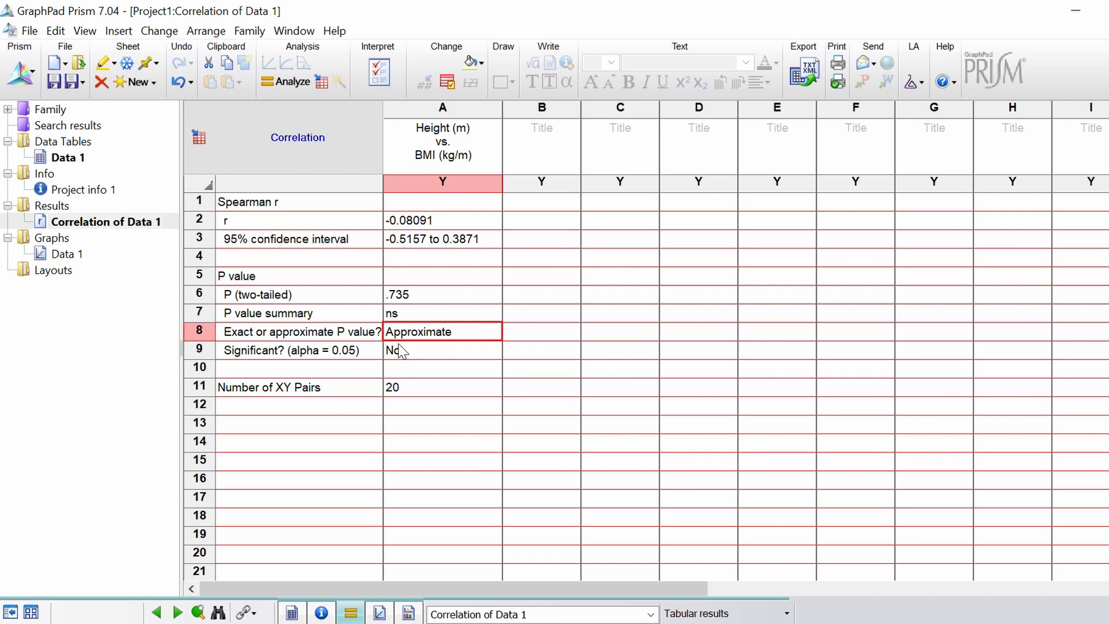
{"action": "left_click", "coordinate": [434, 357]}
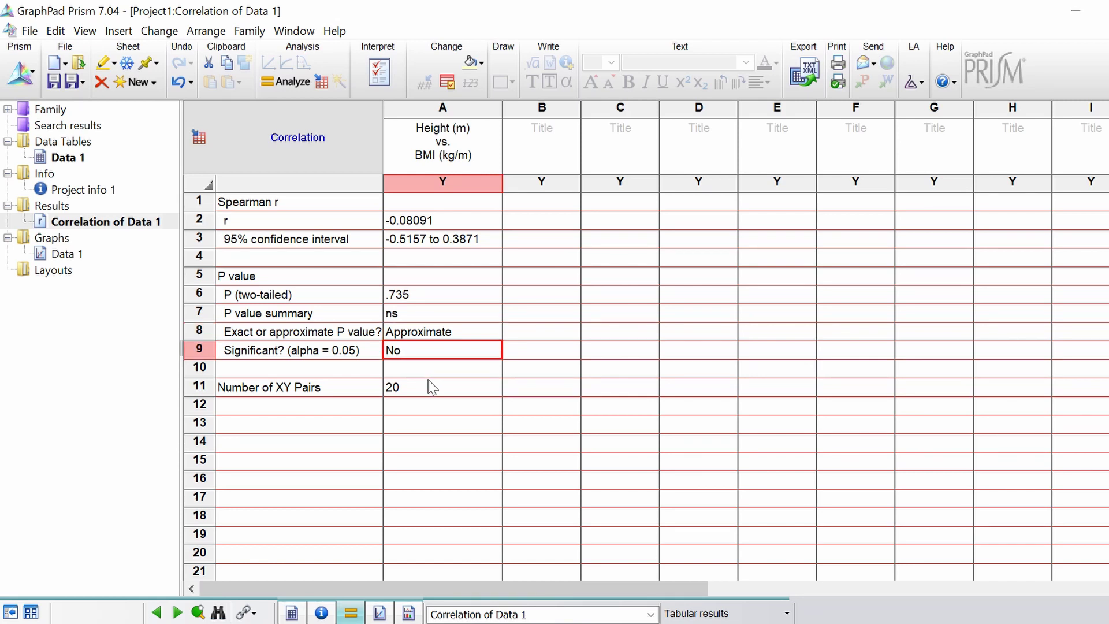
{"action": "left_click", "coordinate": [425, 395]}
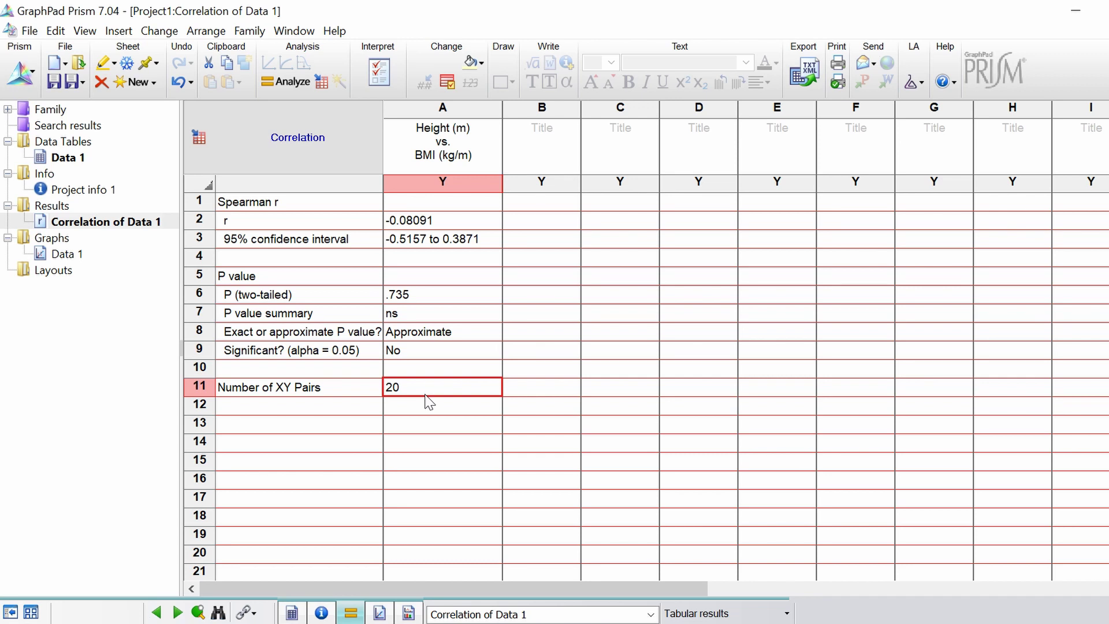